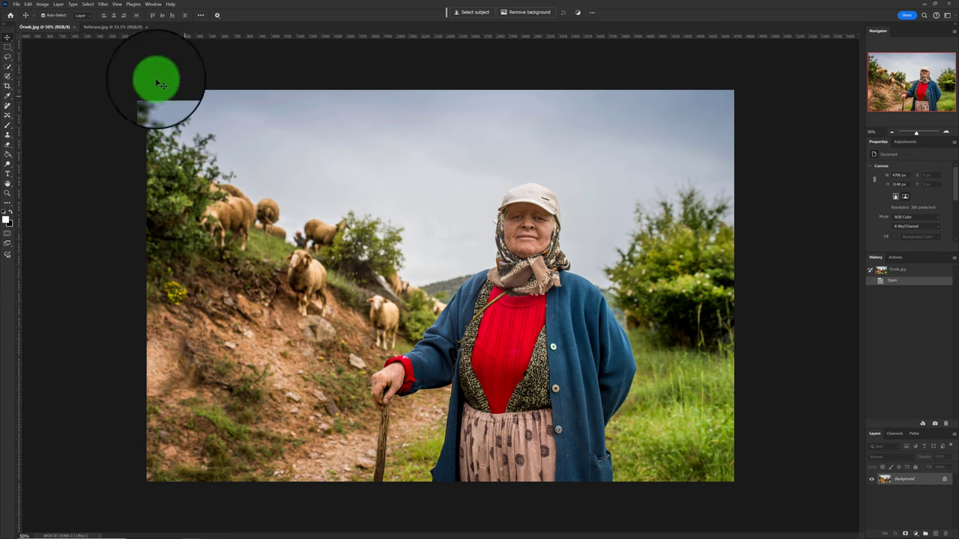
click(117, 27)
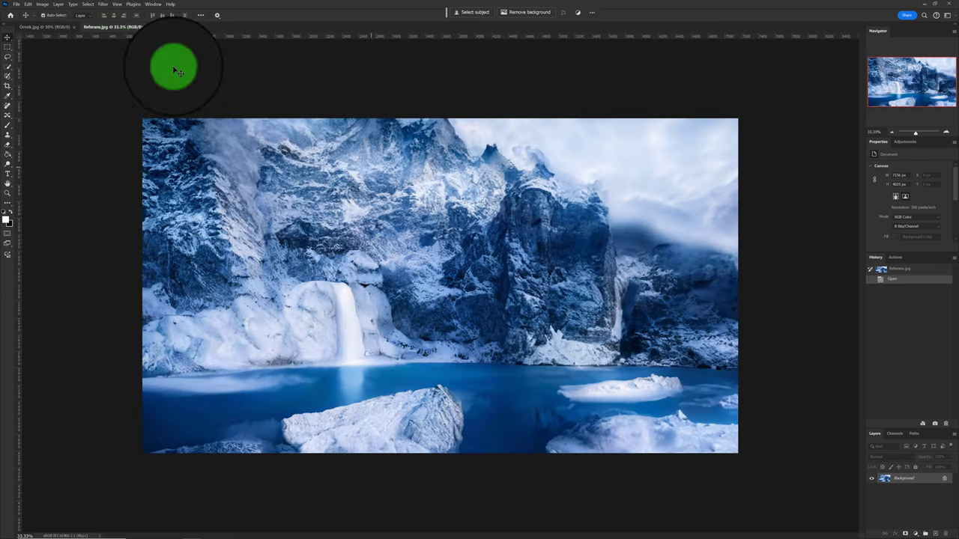
click(44, 27)
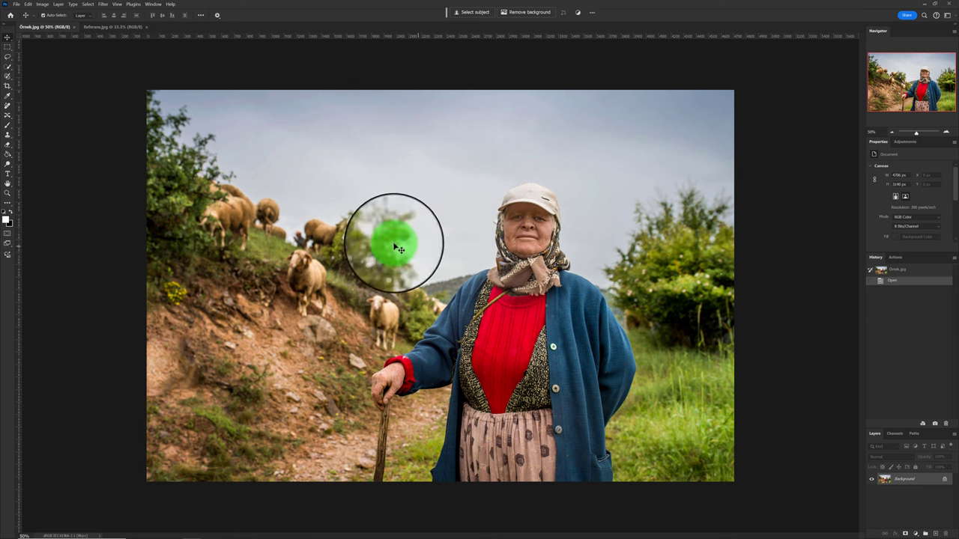
Open the Neural Filters workspace from the Filter menu
click(103, 4)
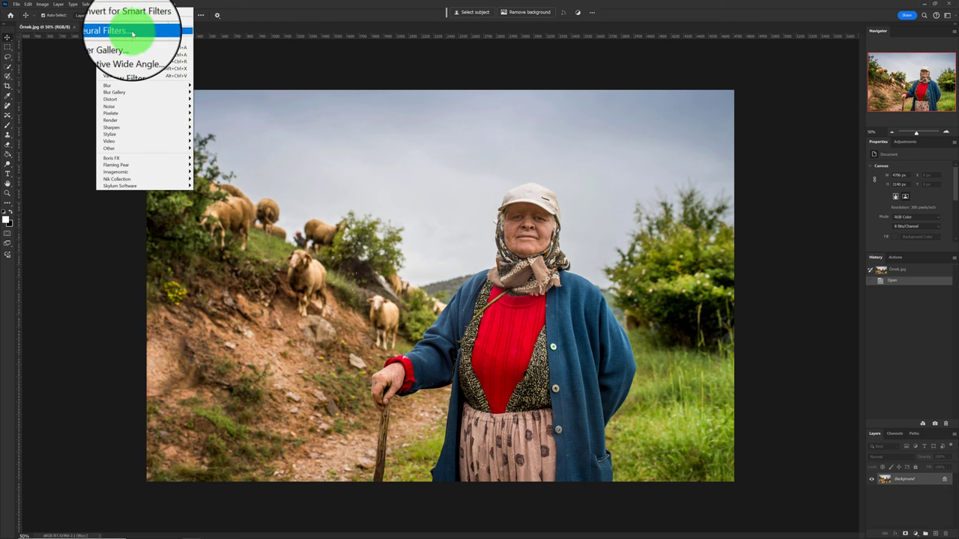
click(132, 30)
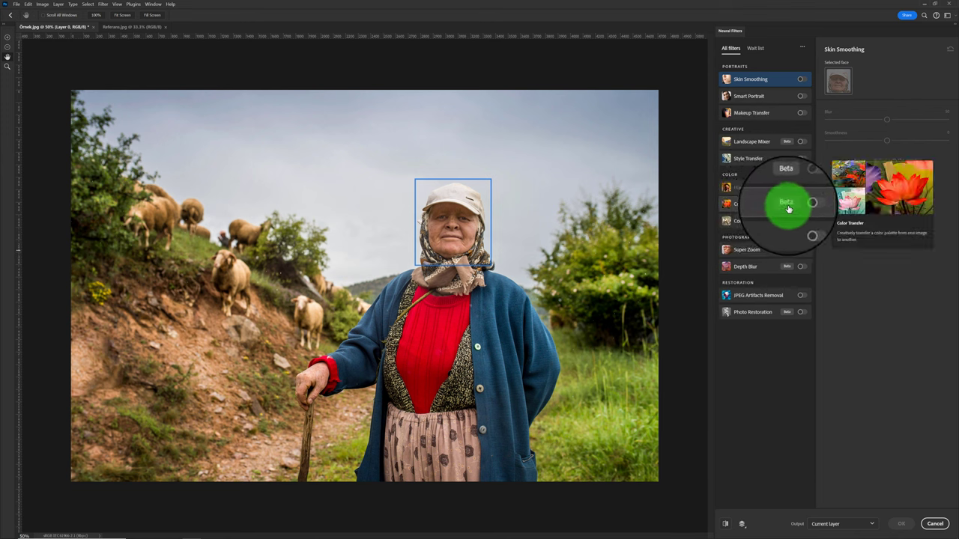
mouse_move(757, 204)
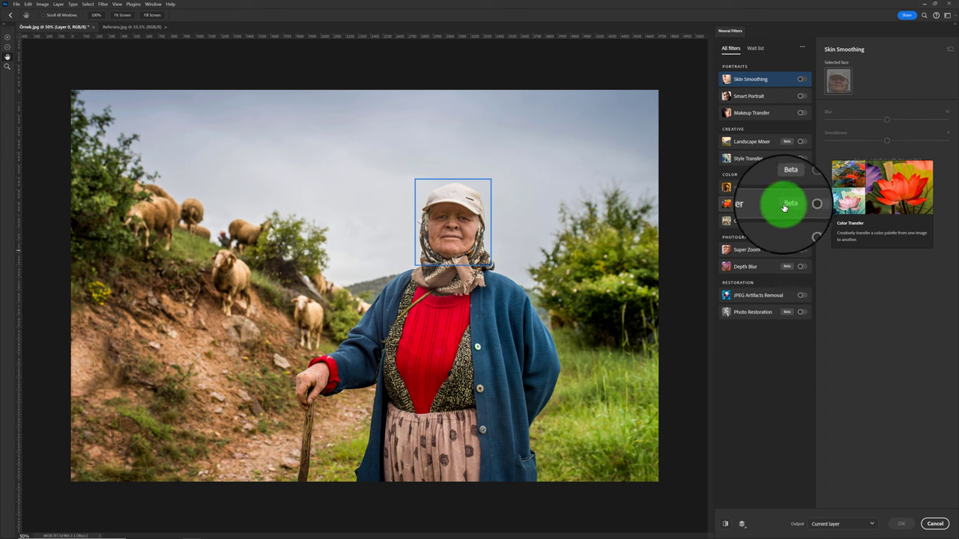
Enable Color Transfer using the yellow flower preset and the RGB color space
click(800, 205)
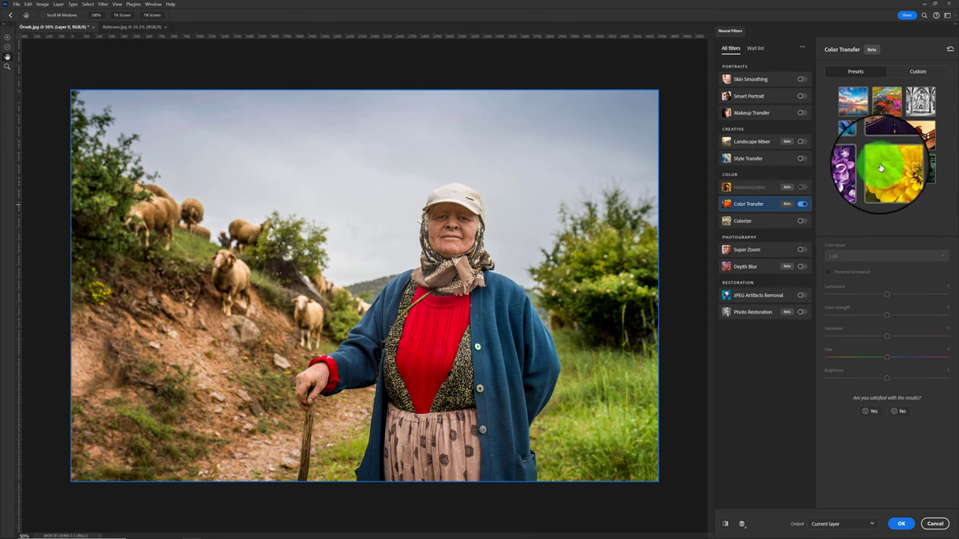
click(882, 167)
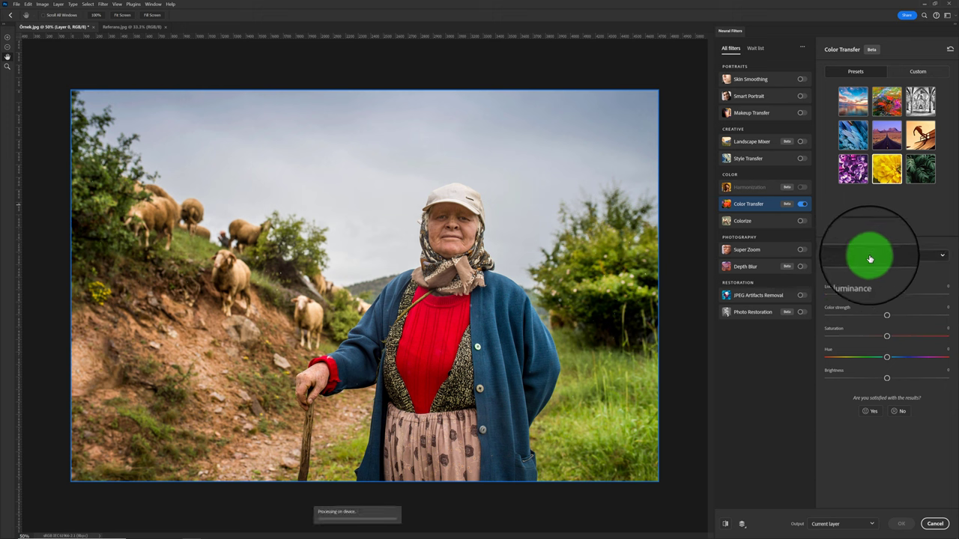
click(942, 259)
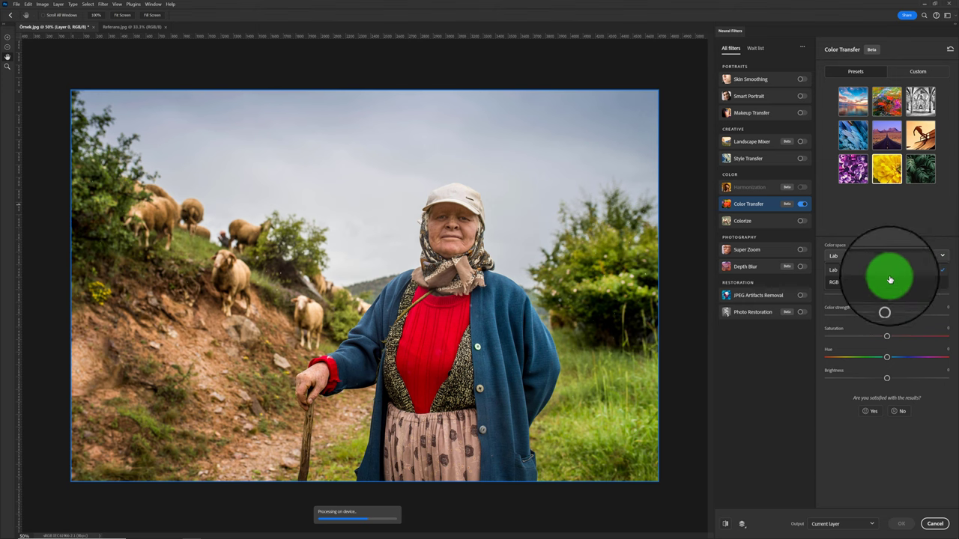
click(842, 284)
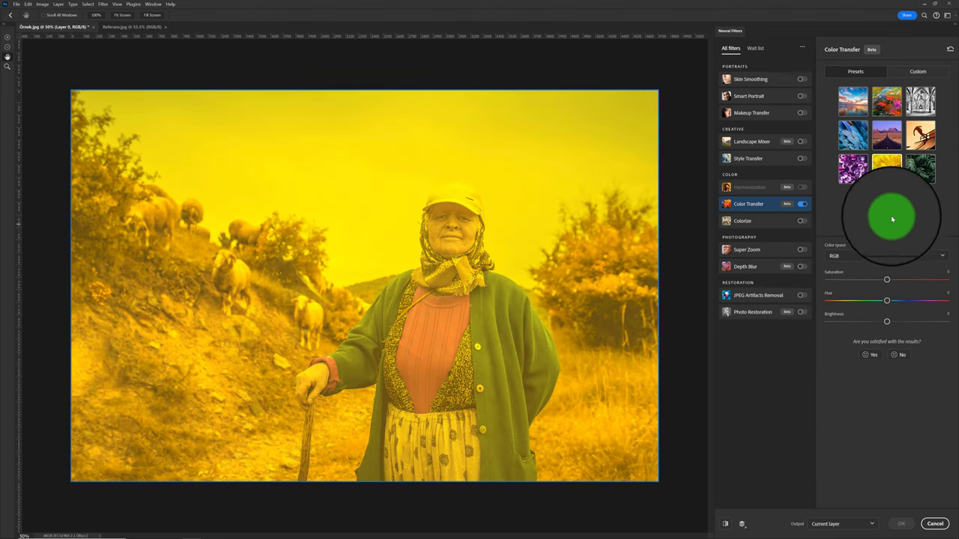
Switch Color Transfer to Custom mode and choose Referans.jpg as the reference image
click(919, 73)
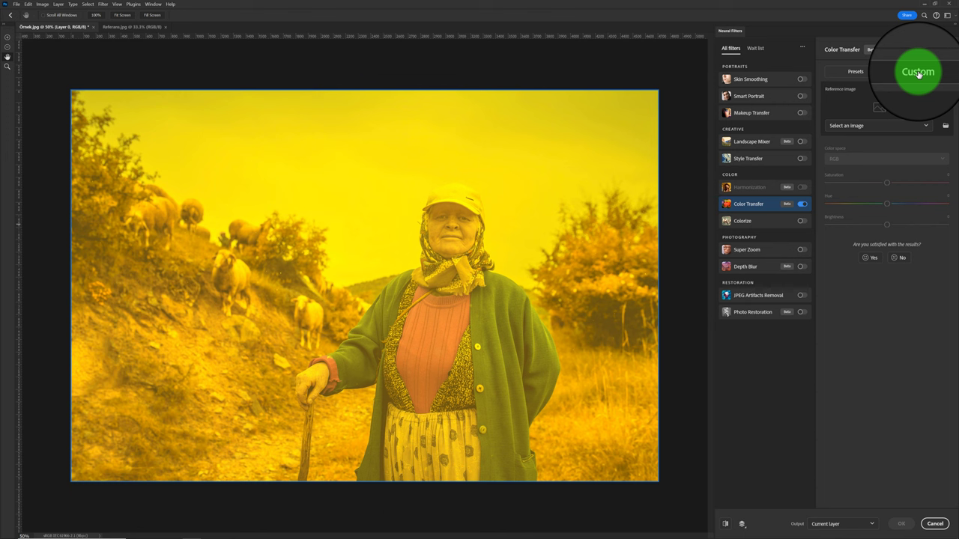
click(883, 129)
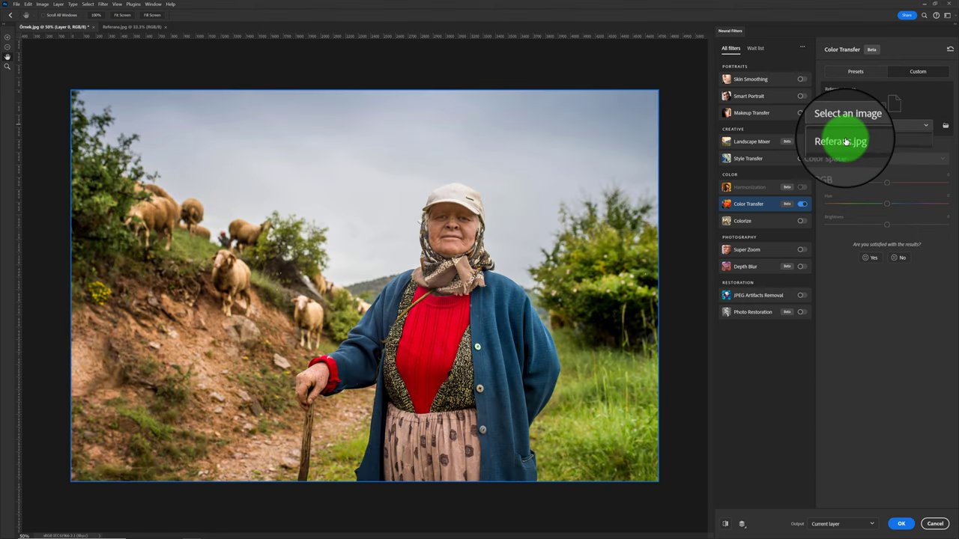
click(845, 141)
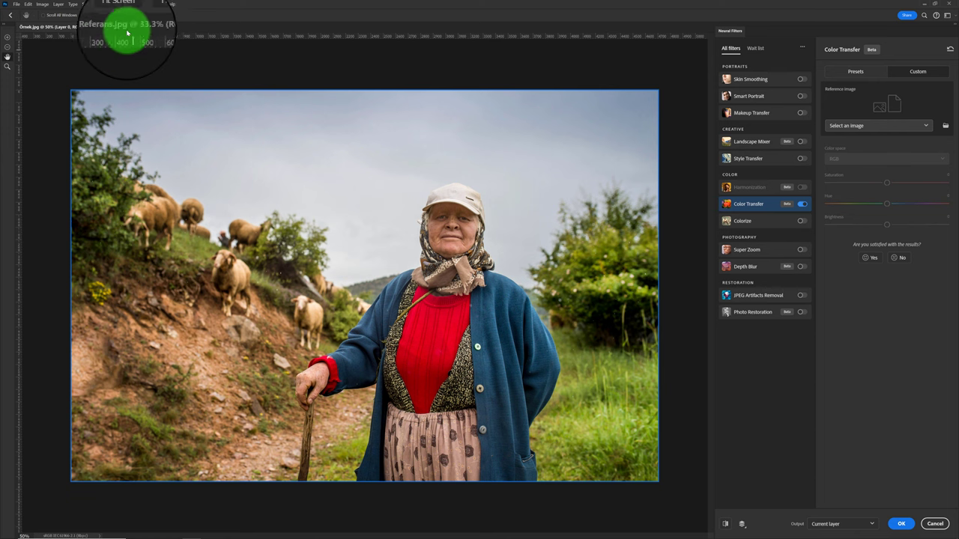
Load the snowy Referans.jpg reference, reposition its thumbnail, and browse for a reference file
click(888, 125)
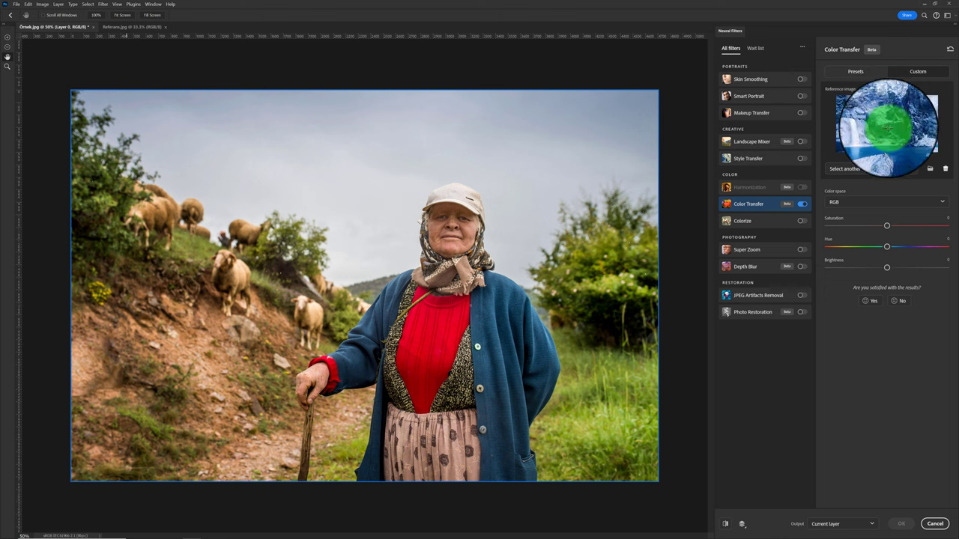
drag(885, 154, 930, 173)
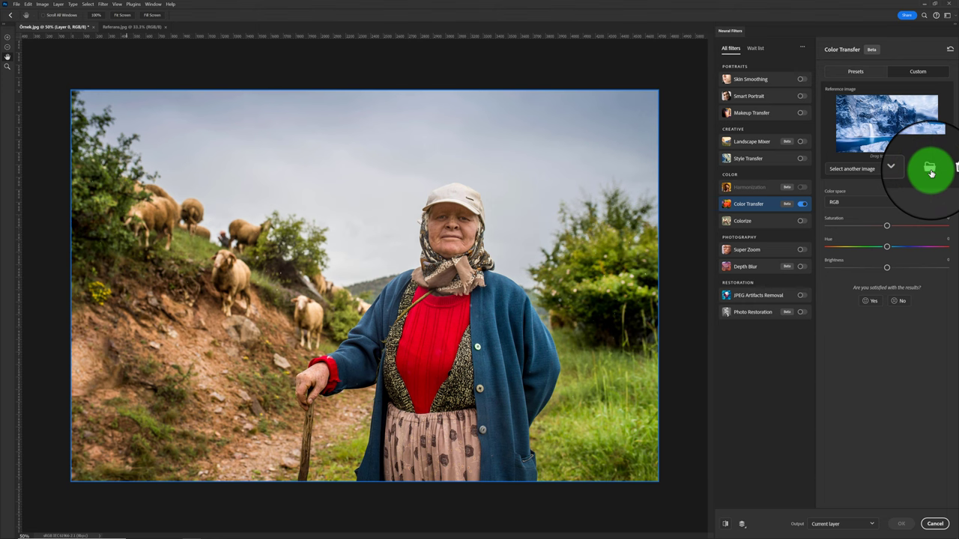
click(931, 172)
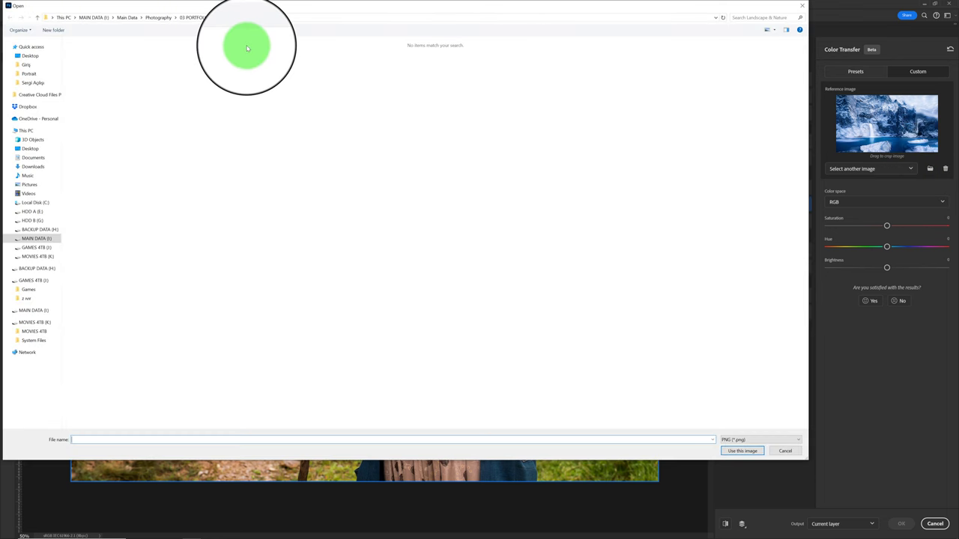
Select Referans.jpg among the Workshop folder's JPG files, then cancel the Open dialog
click(156, 19)
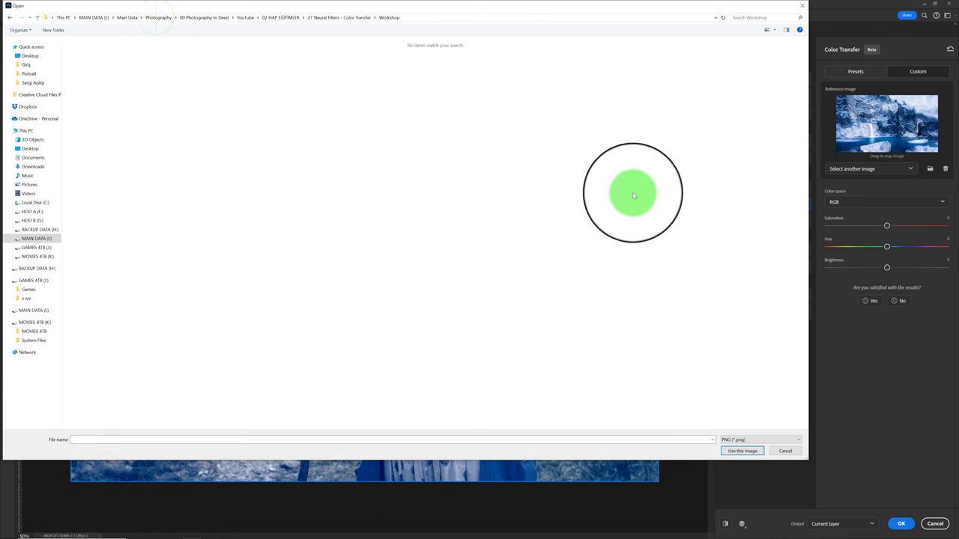
click(749, 443)
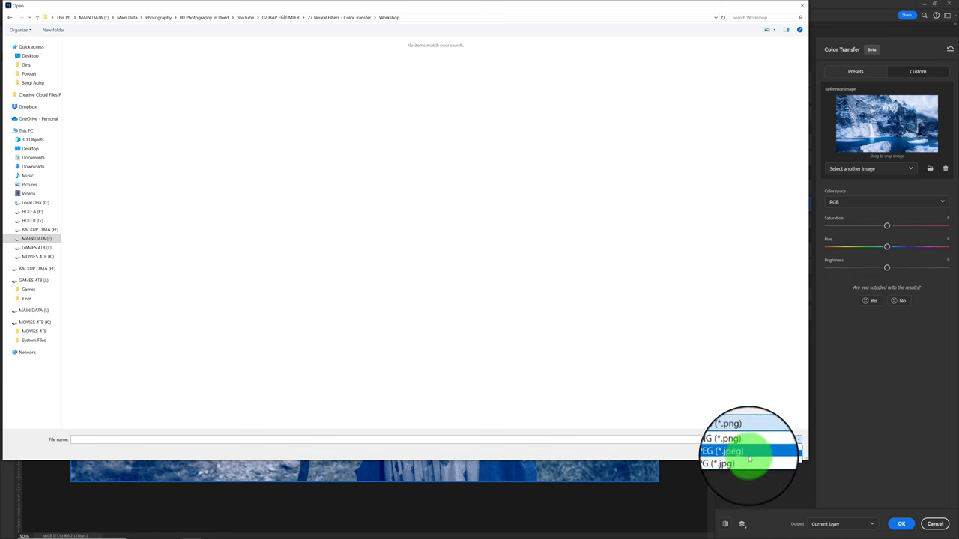
click(747, 460)
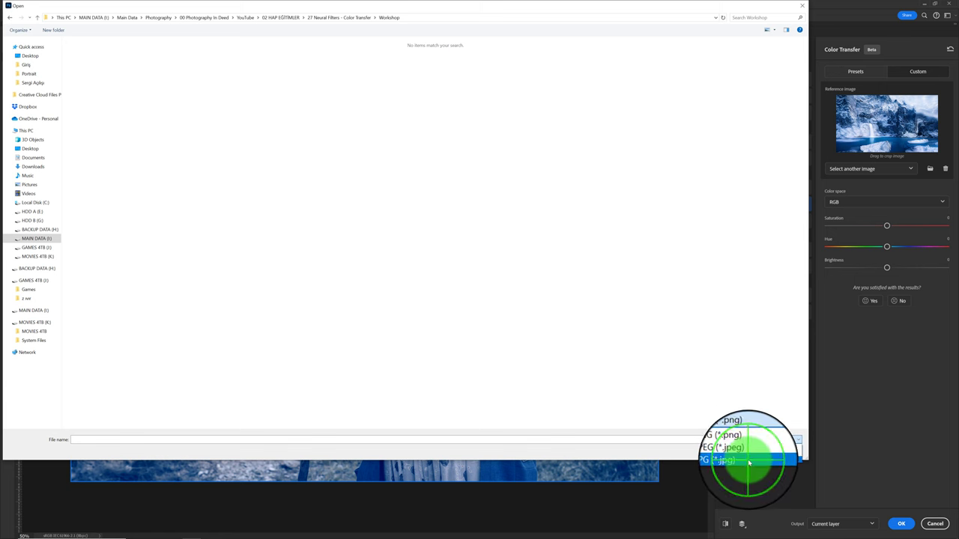
click(135, 76)
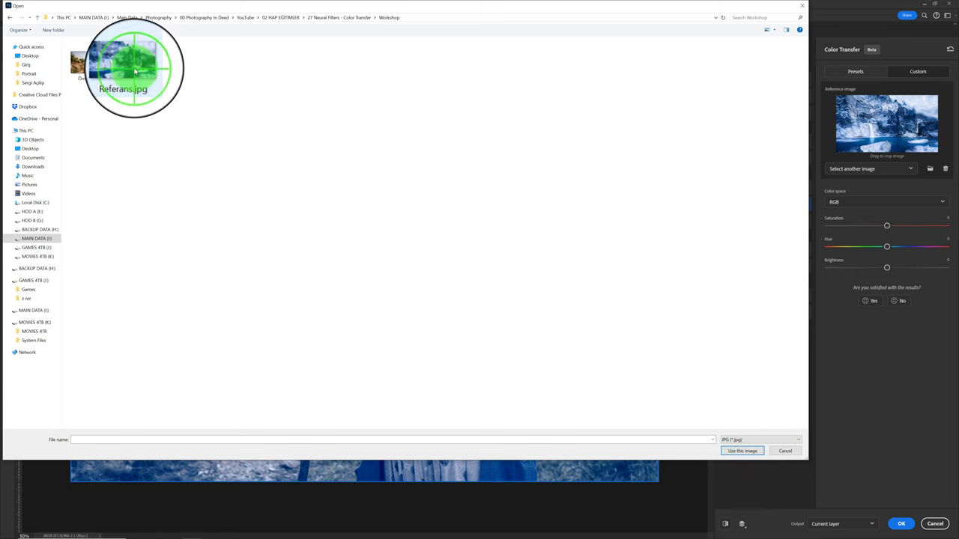
click(743, 451)
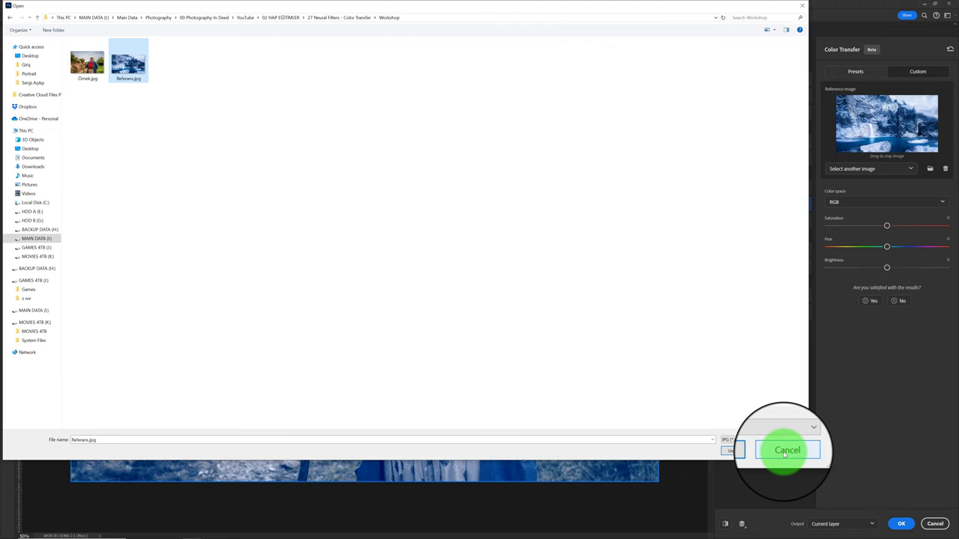
click(784, 453)
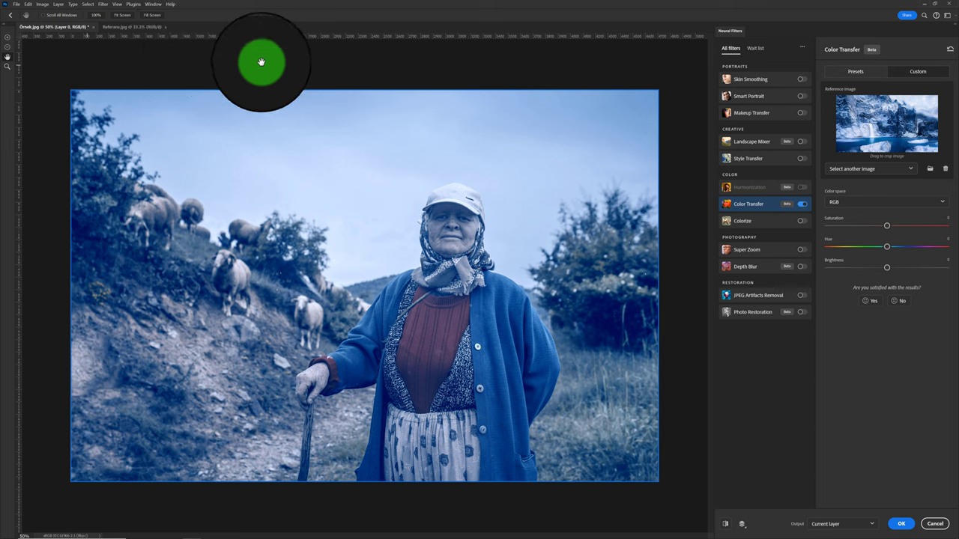
Set the Color Transfer output to New layer masked and apply the filter
click(867, 172)
click(864, 171)
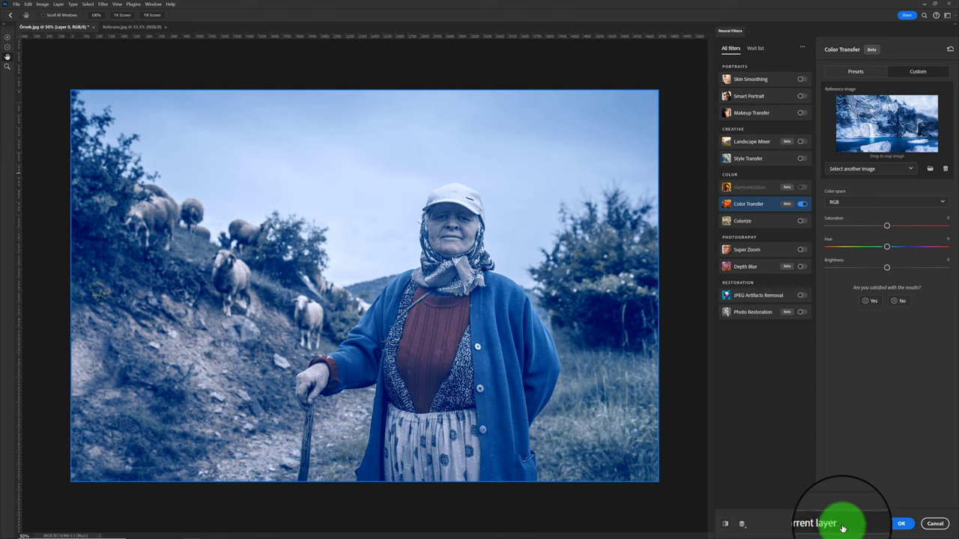
click(843, 525)
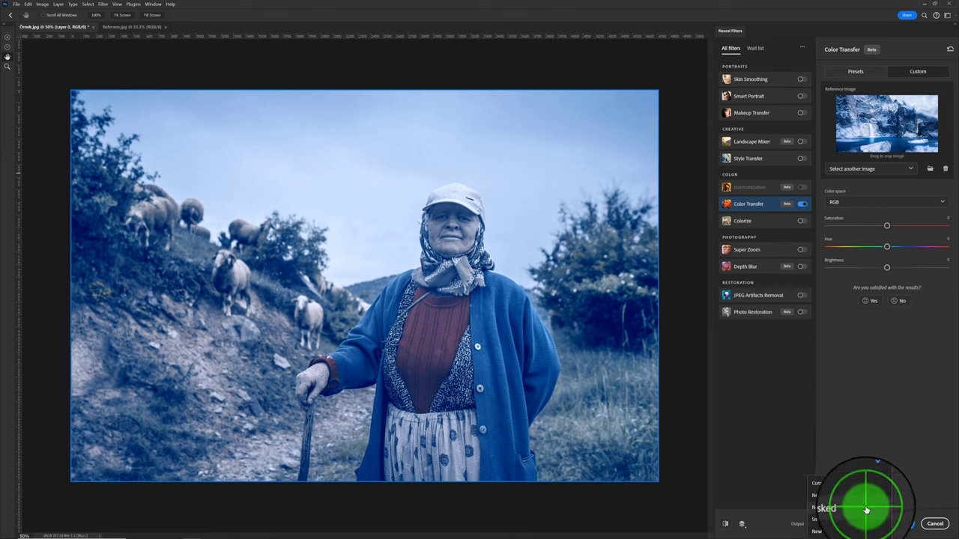
click(866, 510)
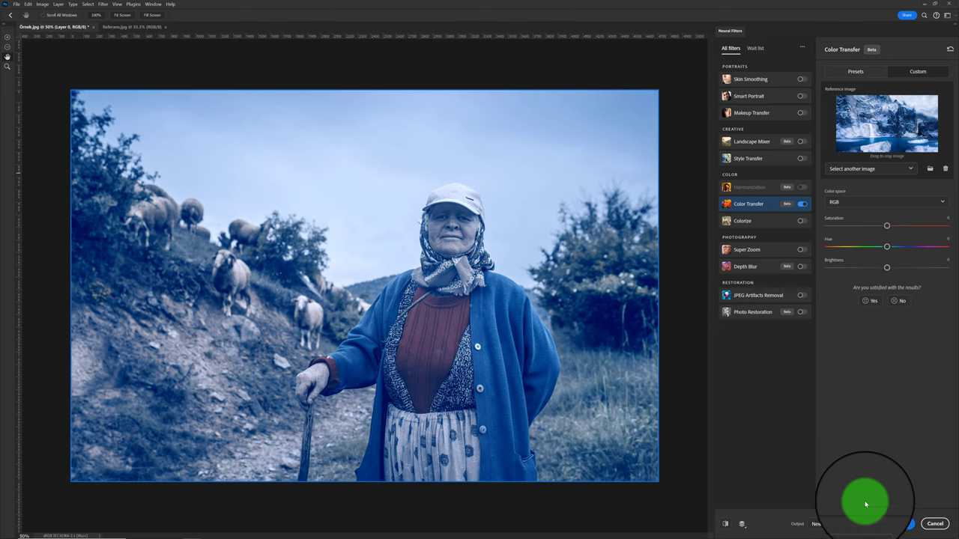
click(899, 525)
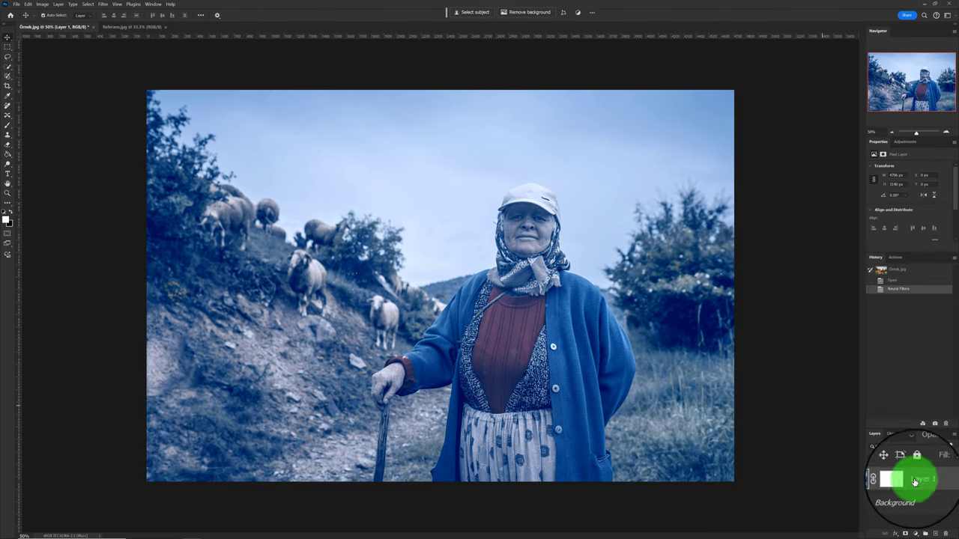
Paint trial brush strokes on Layer 1's mask, then revert to the Neural Filters history state
click(903, 481)
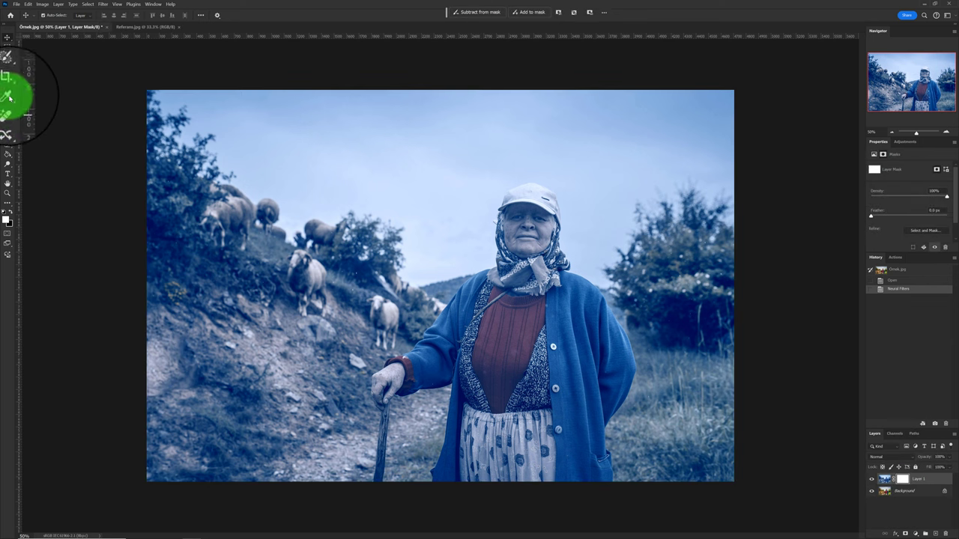
click(6, 127)
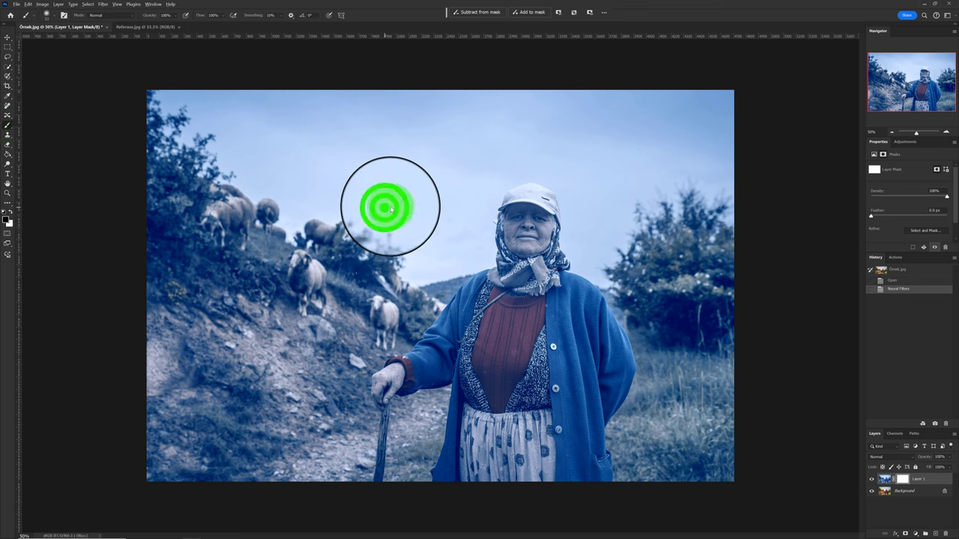
mouse_move(384, 207)
mouse_down()
mouse_move(453, 224)
mouse_move(524, 214)
mouse_move(502, 364)
mouse_move(535, 203)
mouse_move(475, 378)
mouse_move(460, 332)
mouse_move(546, 379)
mouse_up()
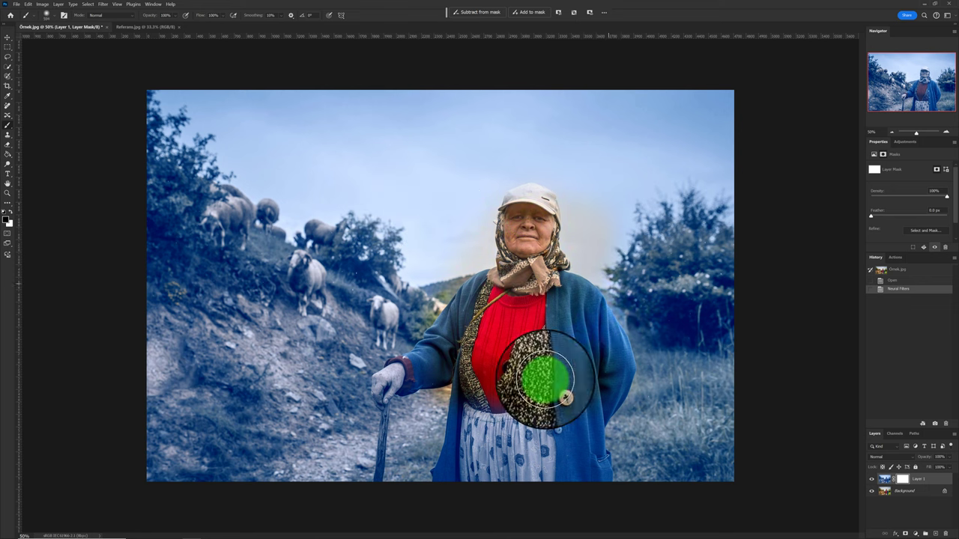
click(900, 289)
click(899, 282)
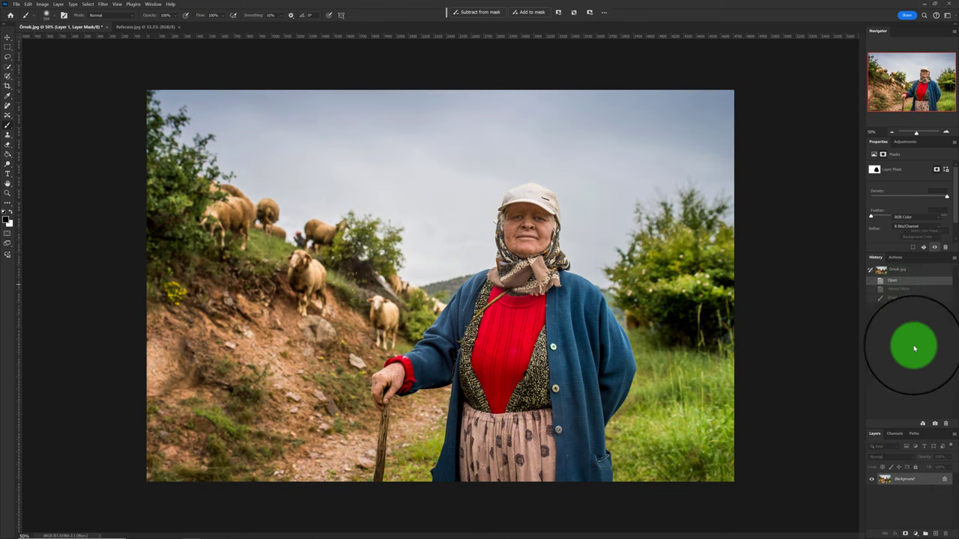
Set Layer 1's opacity to 71%, keep Normal blending, then raise opacity to 81%
click(897, 291)
click(899, 485)
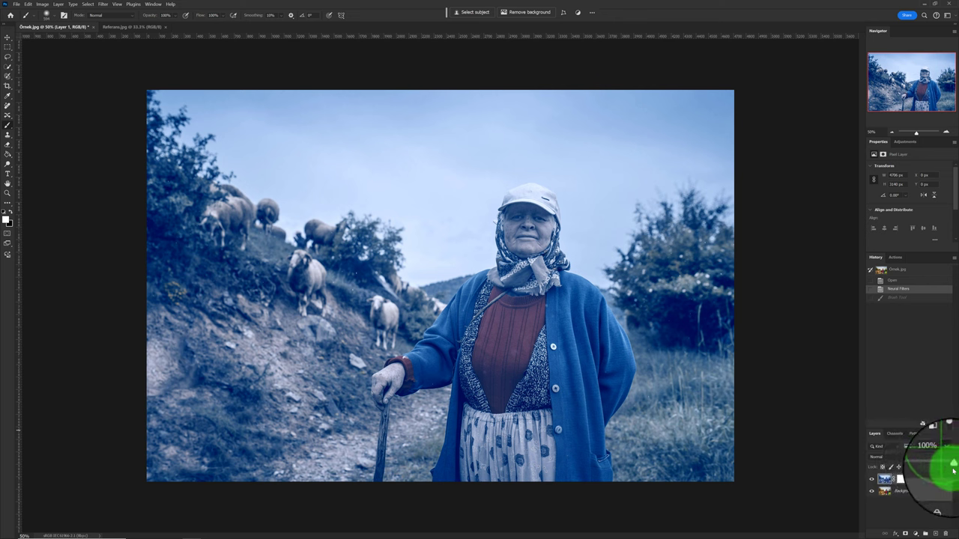
drag(947, 460, 939, 468)
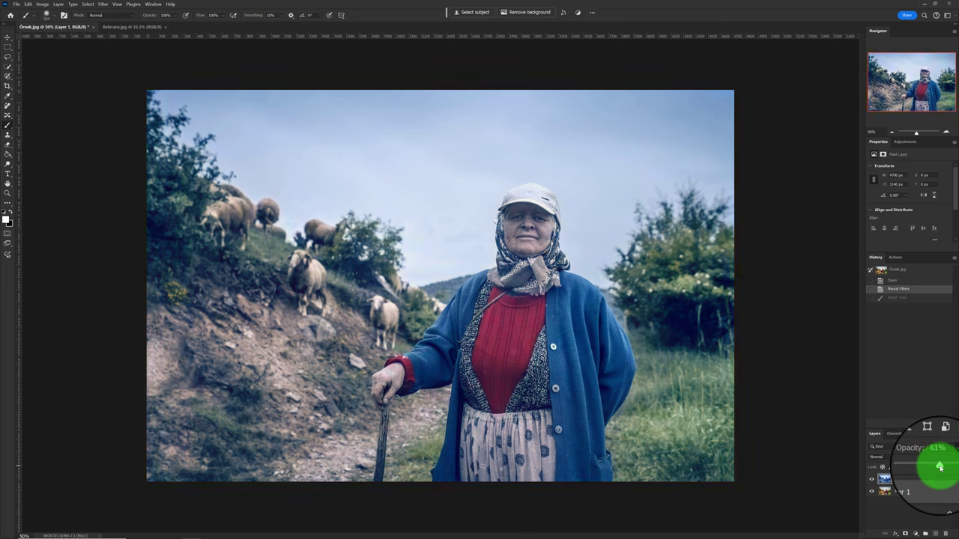
click(885, 458)
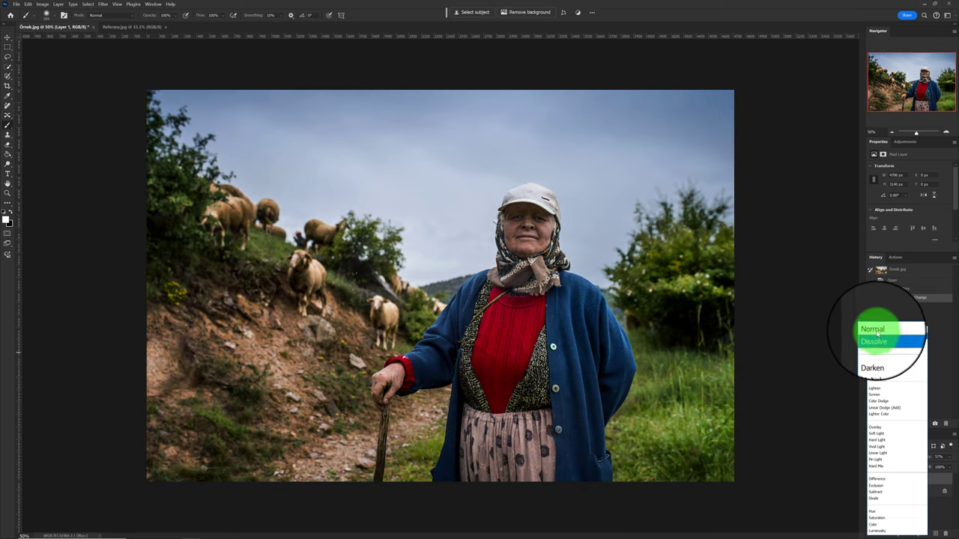
click(875, 337)
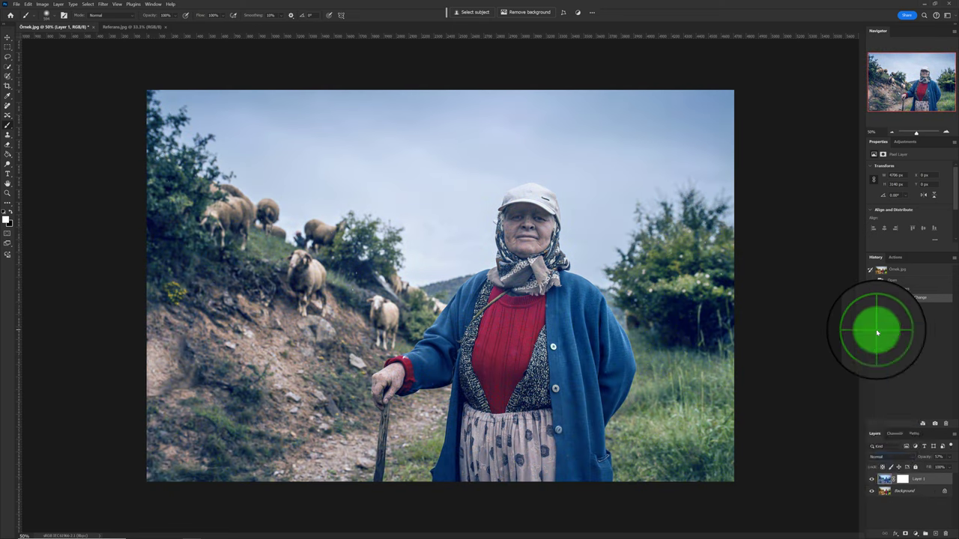
drag(867, 457, 951, 459)
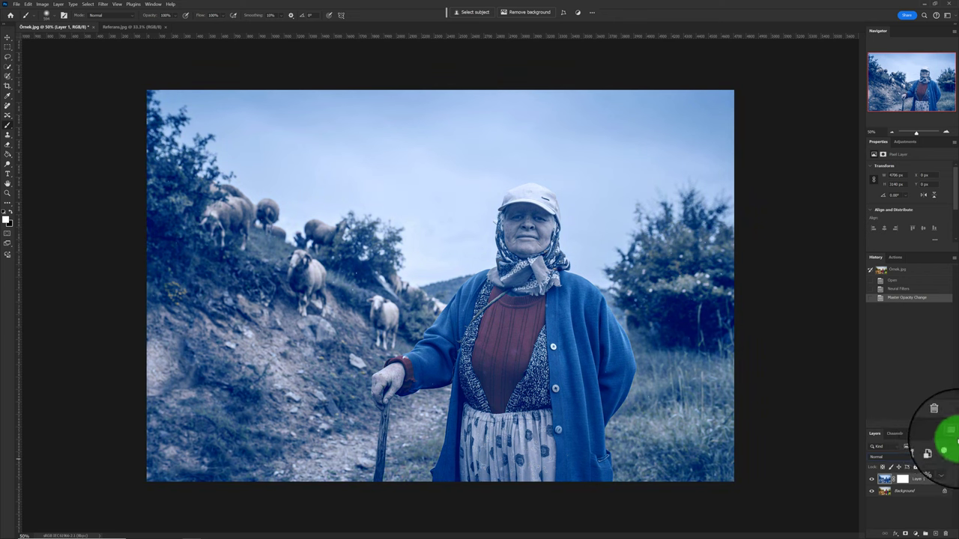
Choose Flatten Image from the Layers panel menu
click(955, 435)
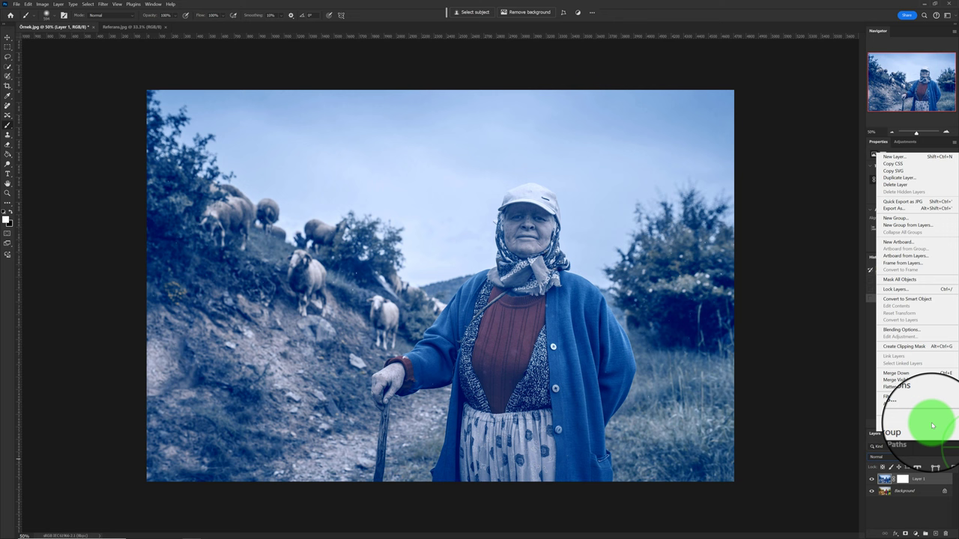
click(909, 389)
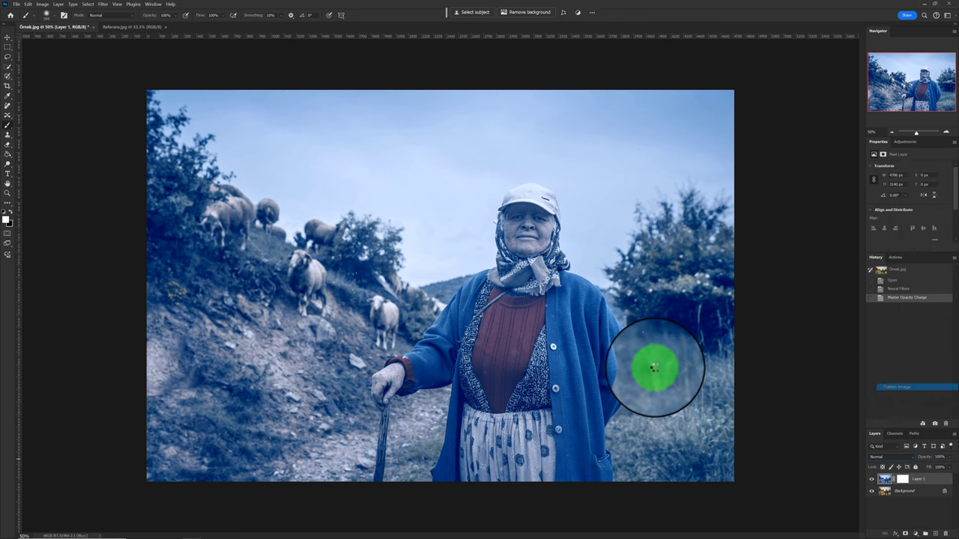